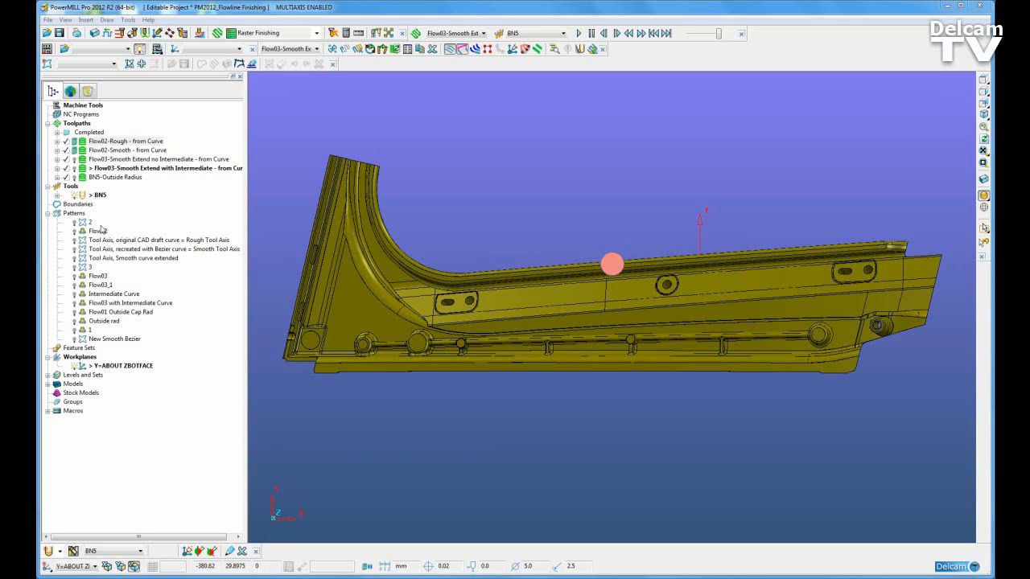
Display the Flow02 pattern and inspect it on the curved section of the model
{"action": "left_click", "coordinate": [75, 233]}
{"action": "middle_click_drag", "start_coordinate": [507, 332], "coordinate": [636, 343]}
{"action": "scroll", "coordinate": [558, 362], "scroll_direction": "up", "scroll_amount": 5}
{"action": "middle_click_drag", "start_coordinate": [544, 322], "coordinate": [606, 359]}
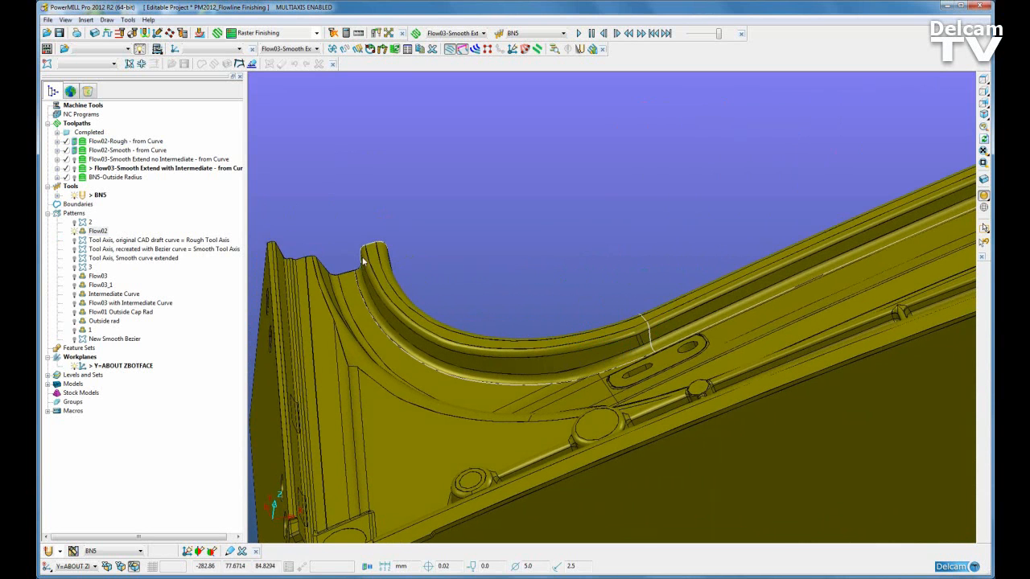
Check the model for undercut areas using draft angle shading, and restore the plain shaded display
{"action": "mouse_move", "coordinate": [983, 196]}
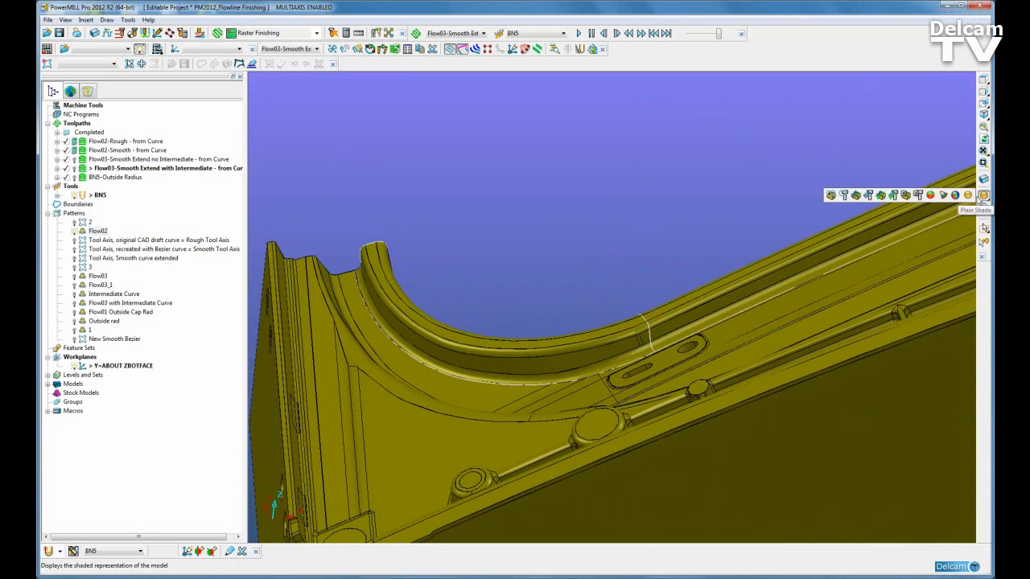
{"action": "left_click", "coordinate": [930, 198]}
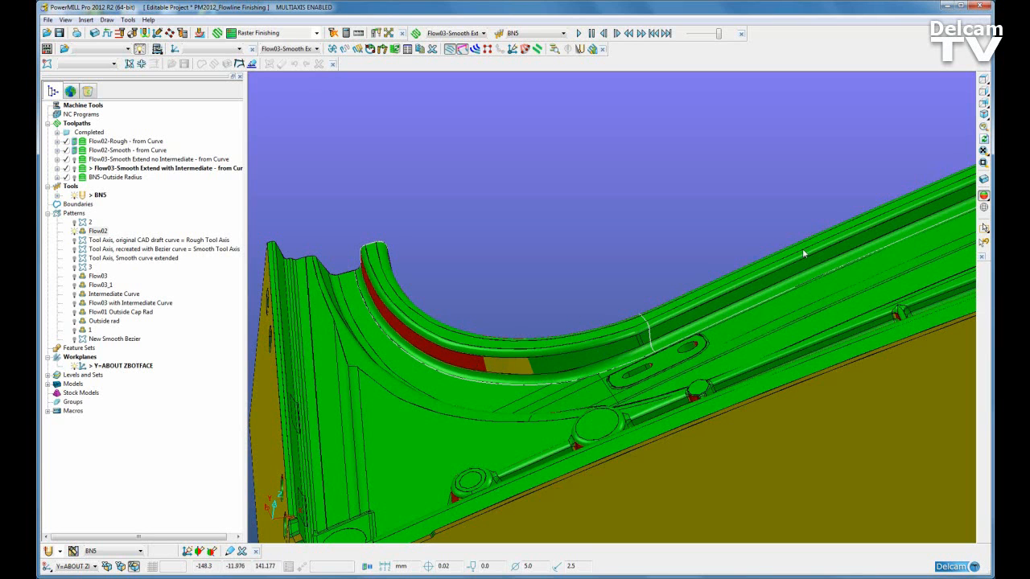
{"action": "left_click", "coordinate": [984, 196]}
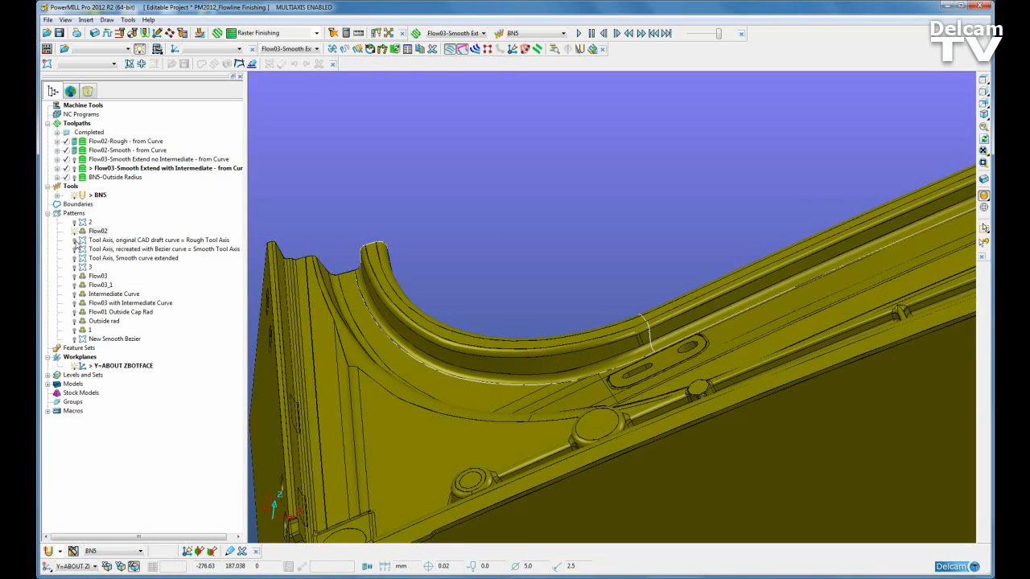
Display the original CAD draft curve pattern and calculate the Flow02-Rough toolpath with its tool axis set from that curve
{"action": "left_click", "coordinate": [75, 239]}
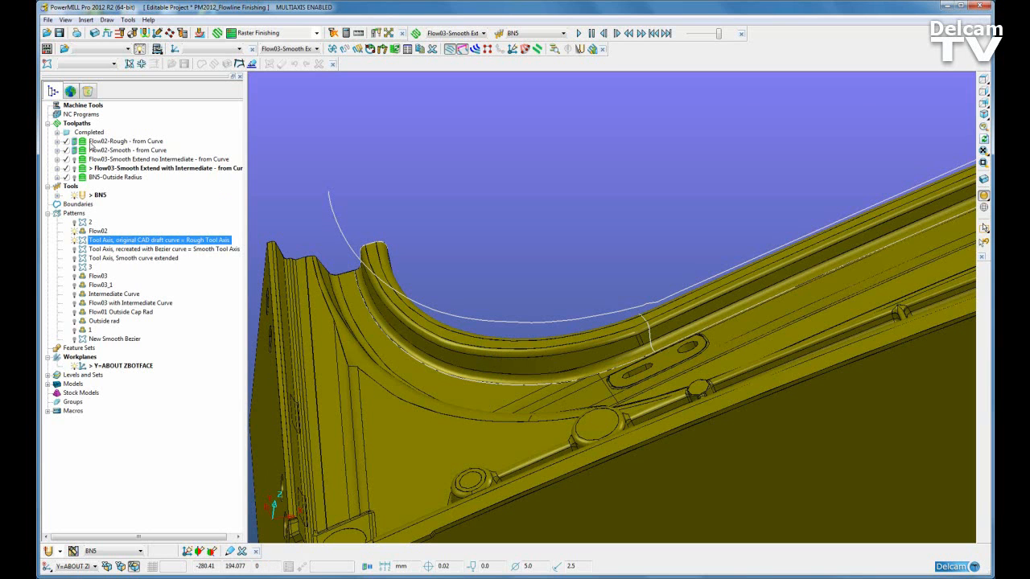
{"action": "right_click", "coordinate": [92, 143]}
{"action": "left_click", "coordinate": [108, 181]}
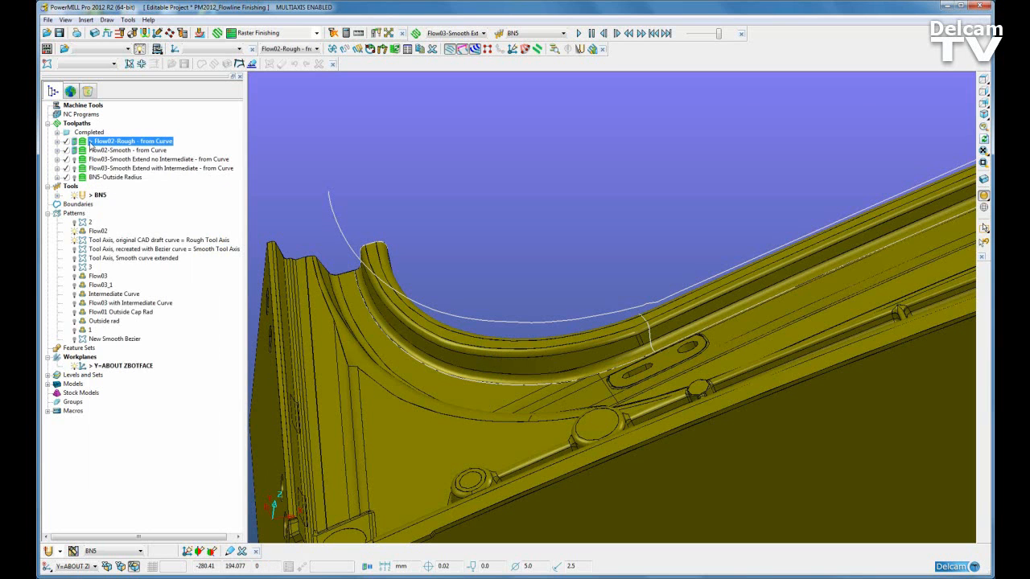
{"action": "right_click", "coordinate": [91, 144]}
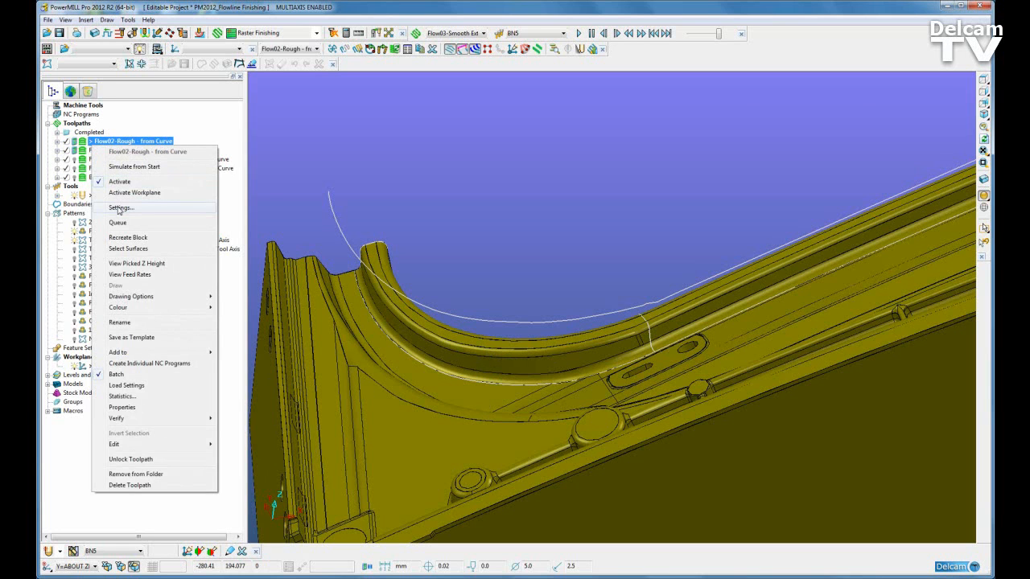
{"action": "left_click", "coordinate": [120, 209]}
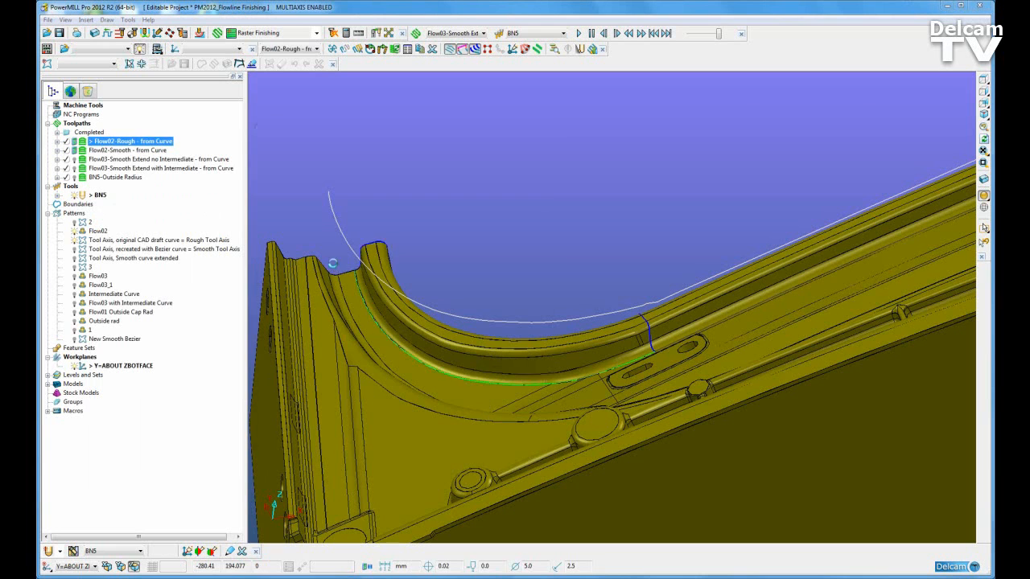
{"action": "left_click", "coordinate": [295, 239]}
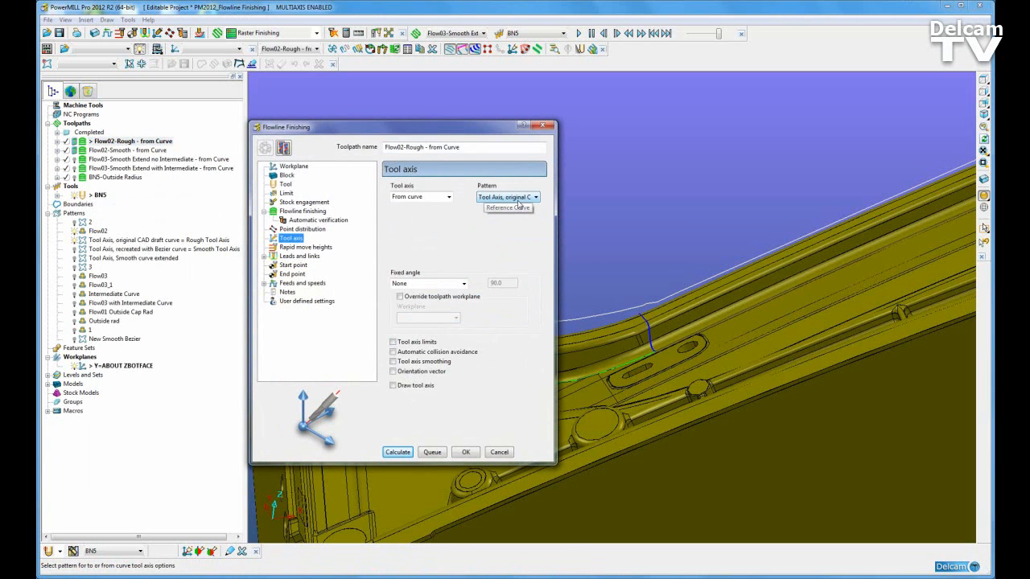
{"action": "left_click", "coordinate": [398, 452]}
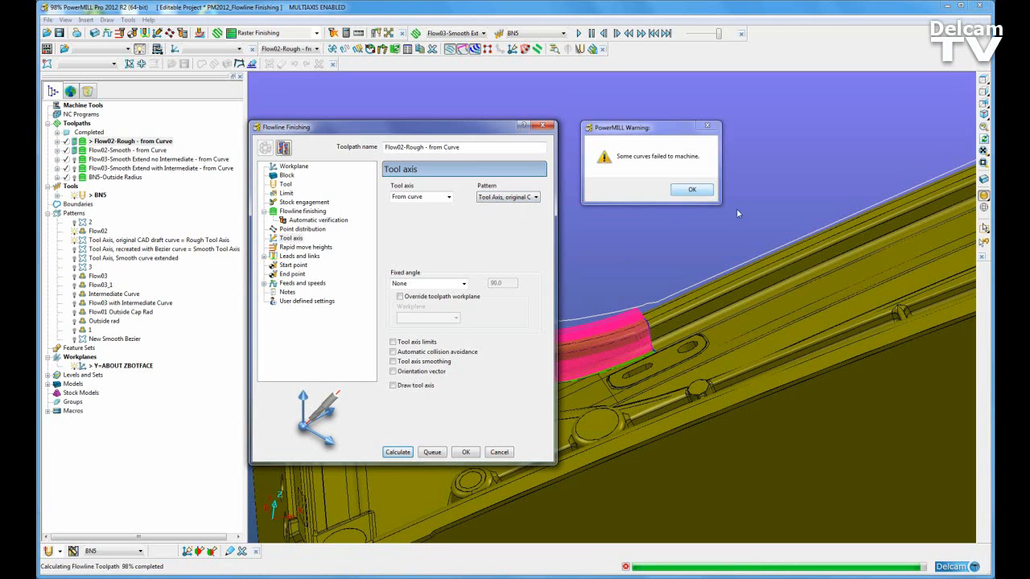
{"action": "left_click", "coordinate": [691, 190]}
Examine the calculated toolpath and the tool axis curve around the curved corner, and close the toolpath settings
{"action": "middle_click_drag", "start_coordinate": [666, 294], "coordinate": [690, 299]}
{"action": "scroll", "coordinate": [690, 298], "scroll_direction": "up", "scroll_amount": 3}
{"action": "scroll", "coordinate": [689, 298], "scroll_direction": "down", "scroll_amount": 5}
{"action": "scroll", "coordinate": [687, 339], "scroll_direction": "down", "scroll_amount": 2}
{"action": "middle_click_drag", "start_coordinate": [680, 354], "coordinate": [674, 308]}
{"action": "scroll", "coordinate": [675, 229], "scroll_direction": "up", "scroll_amount": 5}
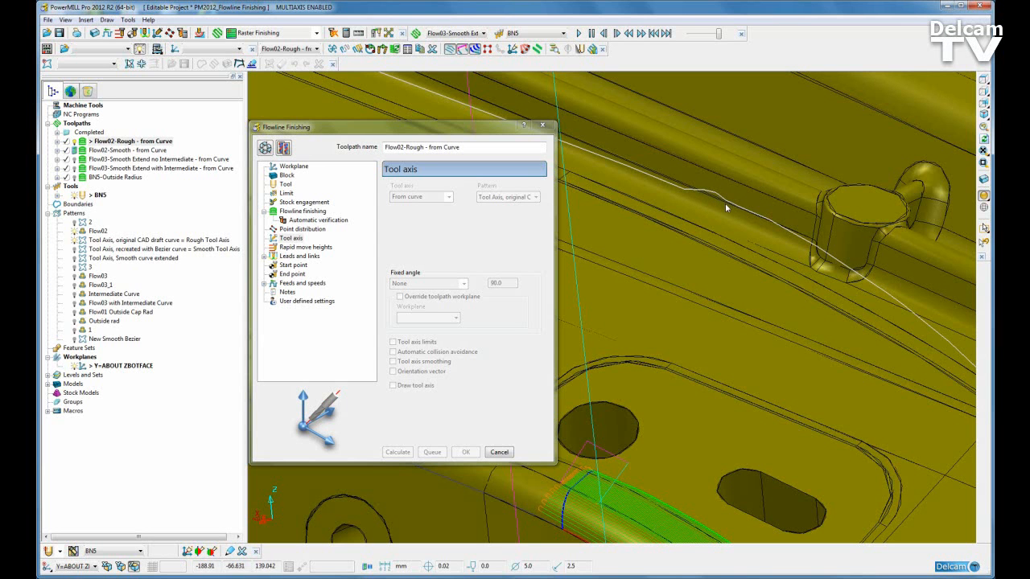
{"action": "scroll", "coordinate": [742, 268], "scroll_direction": "down", "scroll_amount": 5}
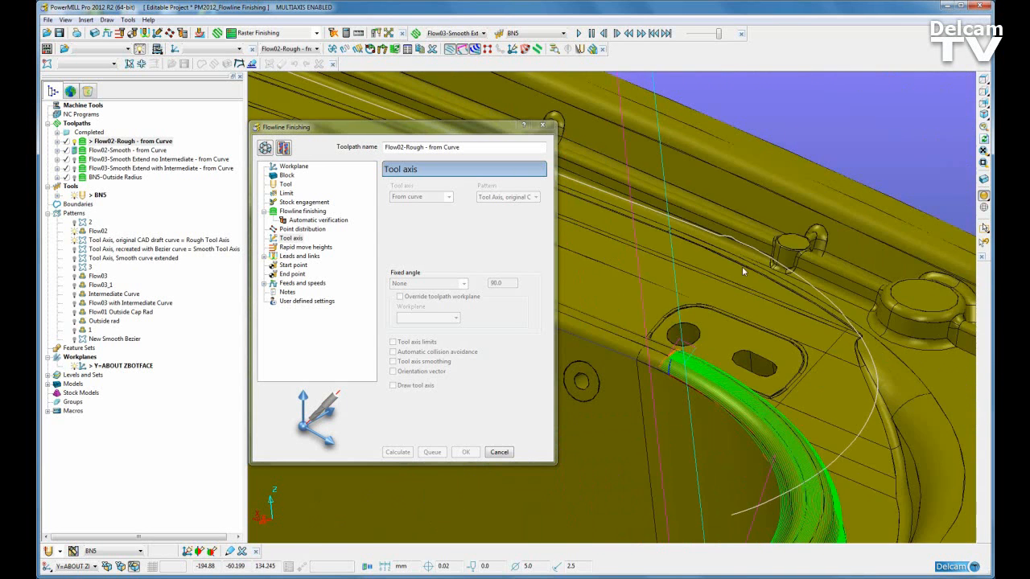
{"action": "mouse_move", "coordinate": [738, 373]}
{"action": "middle_mouse_down"}
{"action": "mouse_move", "coordinate": [740, 361]}
{"action": "mouse_move", "coordinate": [749, 375]}
{"action": "middle_mouse_up"}
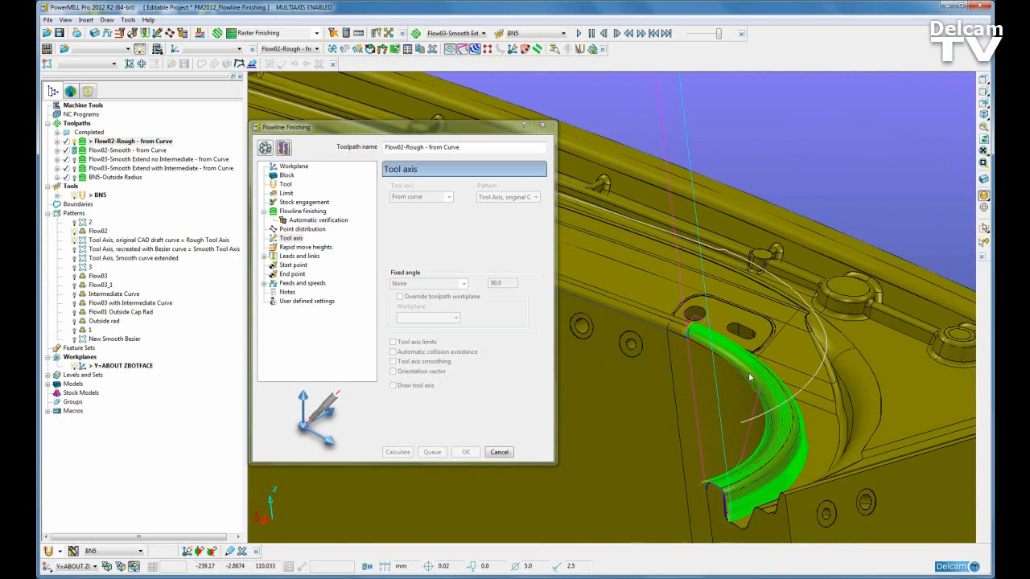
{"action": "left_click", "coordinate": [499, 453]}
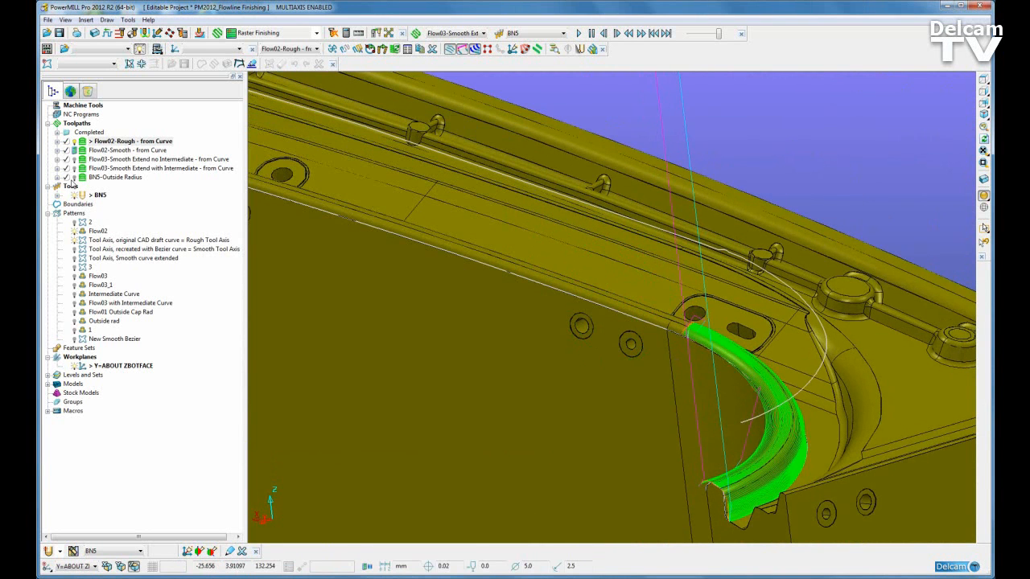
Simulate the Flow02-Rough toolpath to check the tool's motion around the corner, and reset the simulation to the start
{"action": "right_click", "coordinate": [89, 142]}
{"action": "left_click", "coordinate": [120, 164]}
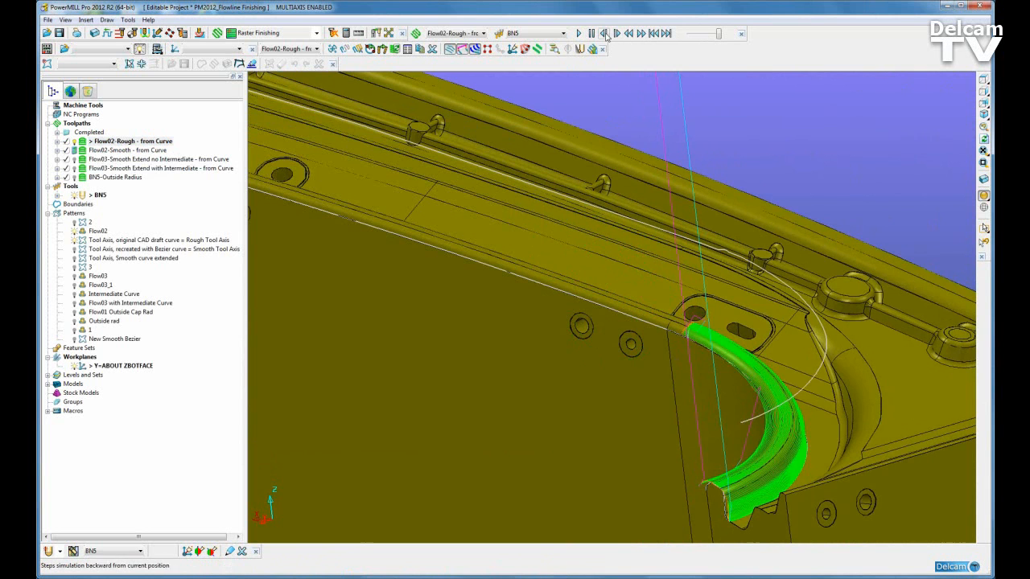
{"action": "left_click", "coordinate": [579, 34]}
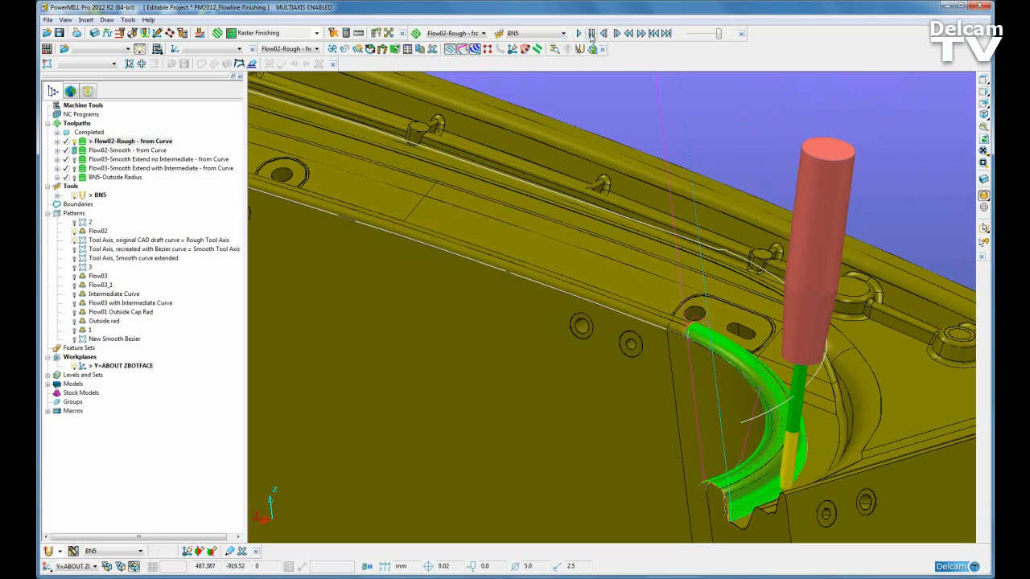
{"action": "right_click", "coordinate": [90, 142]}
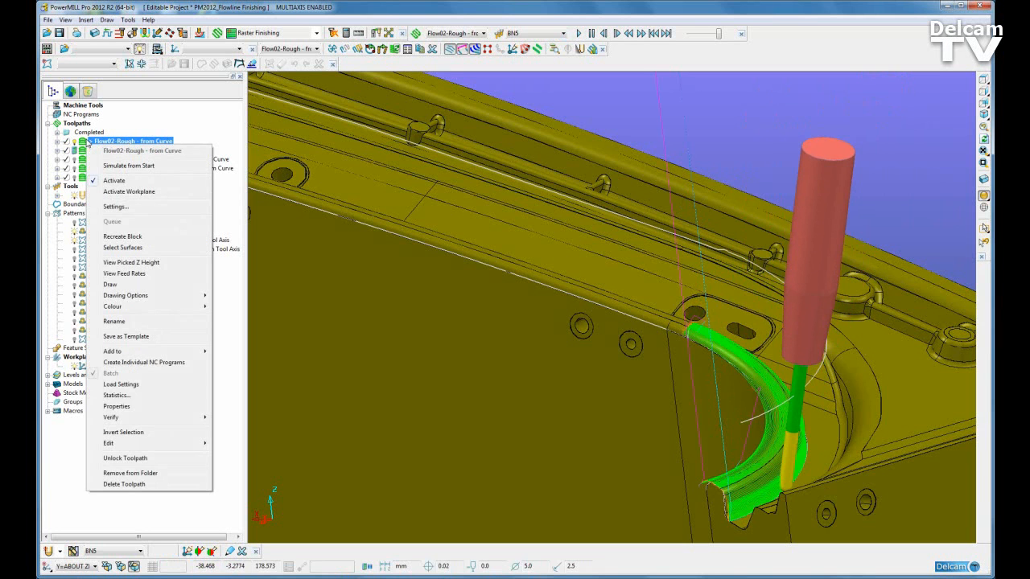
{"action": "left_click", "coordinate": [127, 172]}
{"action": "middle_click_drag", "start_coordinate": [664, 413], "coordinate": [683, 404]}
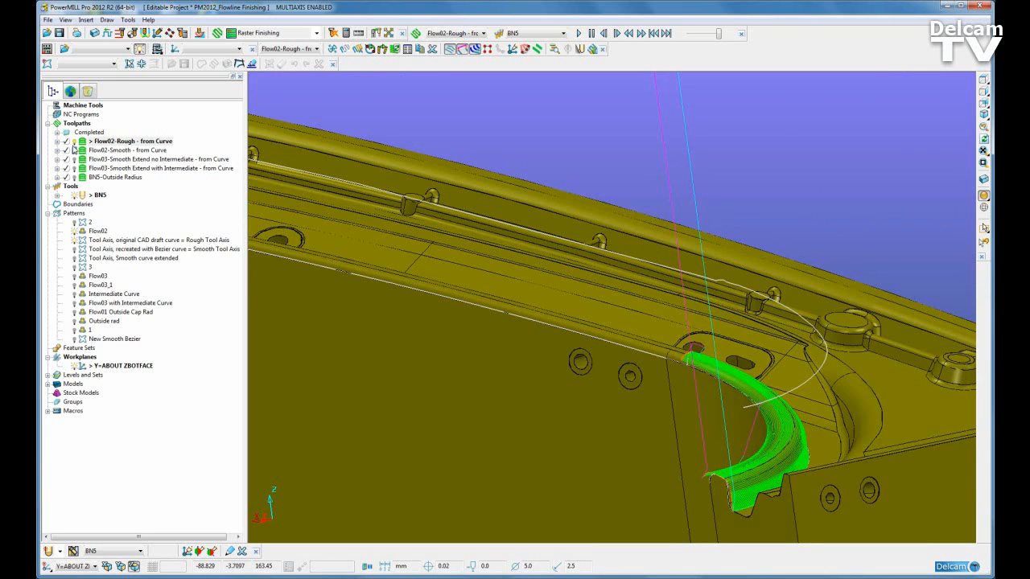
Hide the shaded model, the Flow02-Rough toolpath and the Flow02 pattern, leaving the original tool axis curve displayed
{"action": "left_click", "coordinate": [74, 143]}
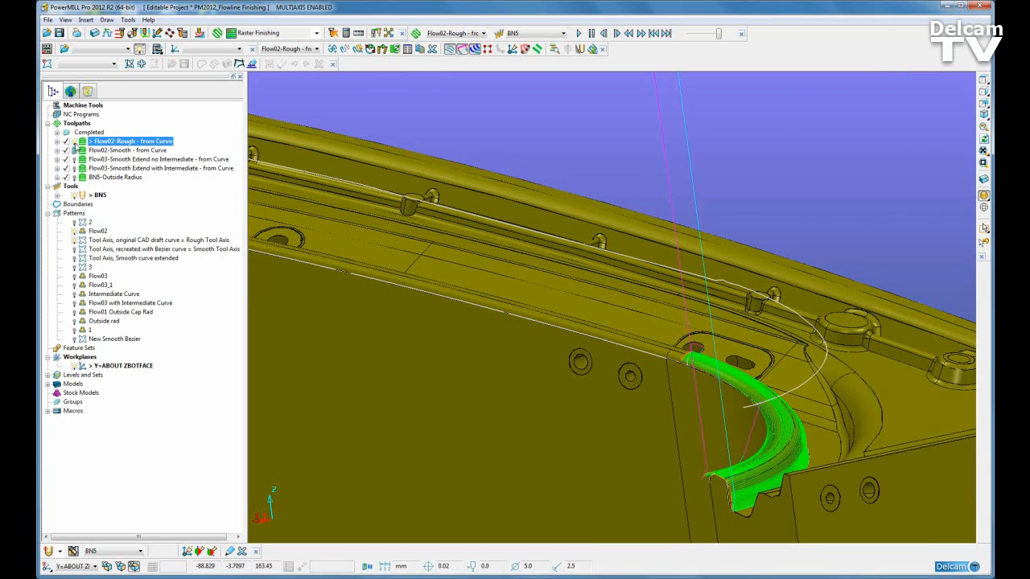
{"action": "left_click", "coordinate": [984, 197]}
{"action": "left_click", "coordinate": [75, 141]}
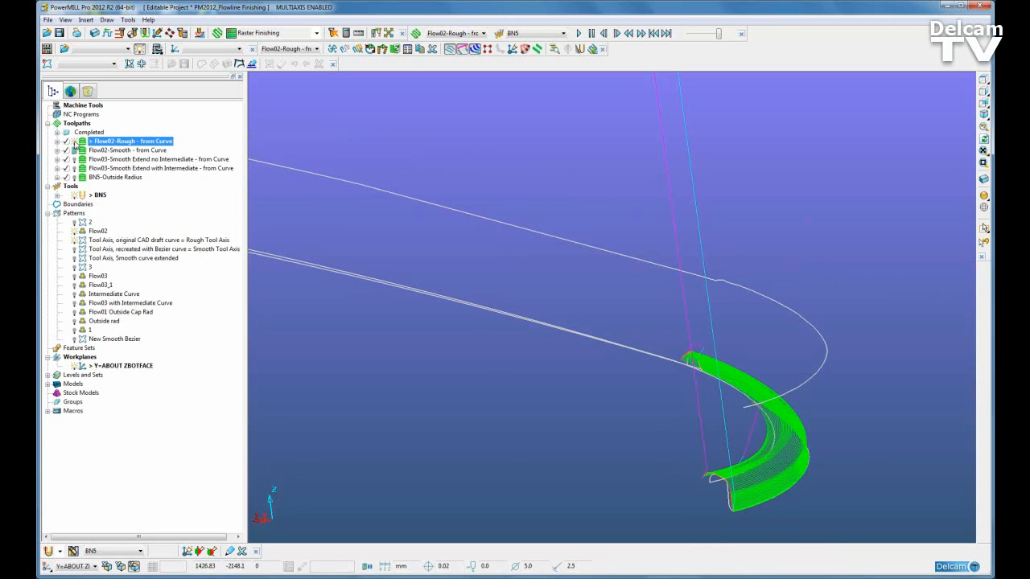
{"action": "left_click", "coordinate": [74, 232]}
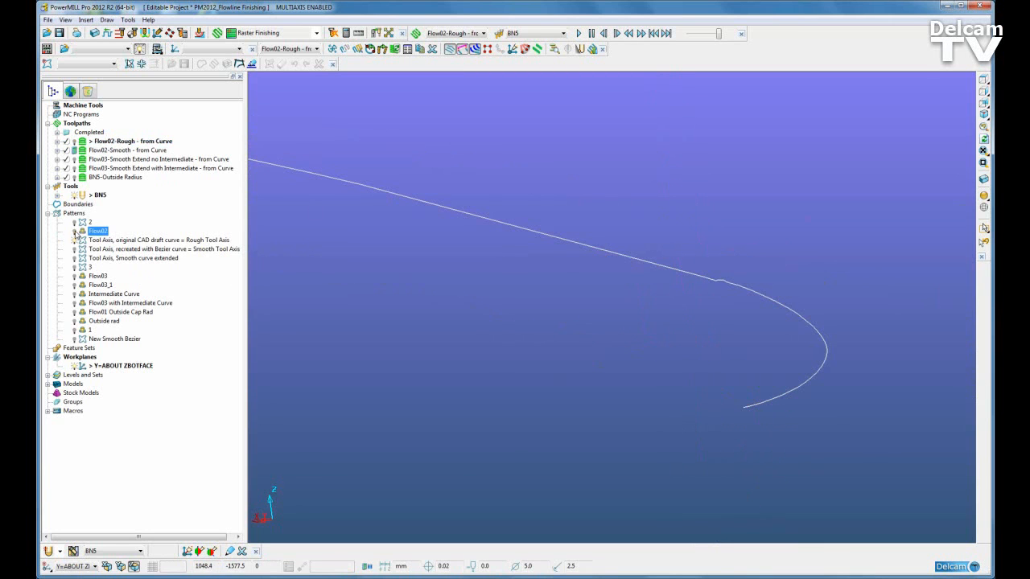
Examine the original tool axis curve closely where its arc meets the straight section
{"action": "middle_click_drag", "start_coordinate": [730, 323], "coordinate": [772, 338]}
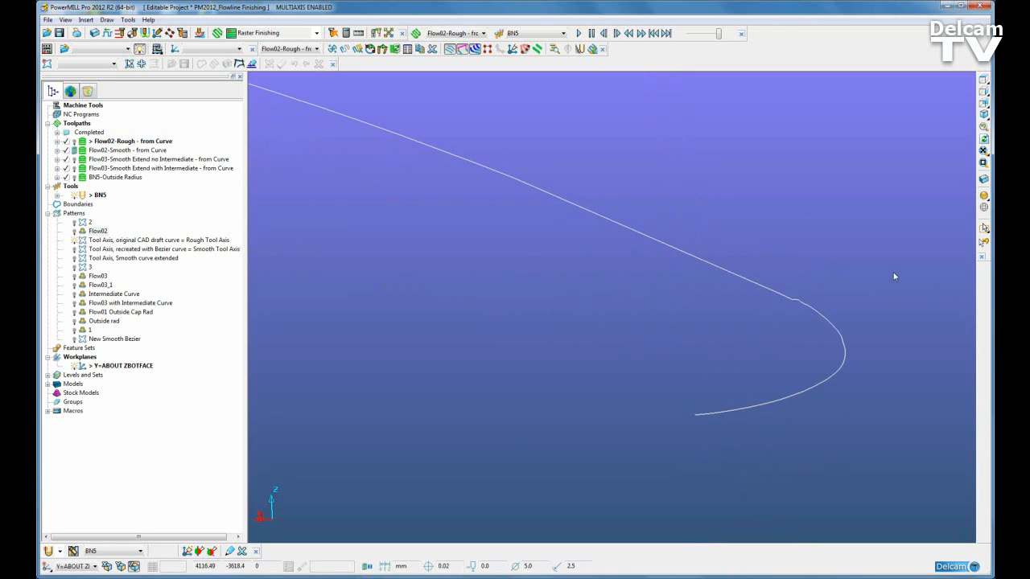
{"action": "left_click", "coordinate": [983, 82]}
{"action": "middle_click_drag", "start_coordinate": [759, 299], "coordinate": [487, 411]}
{"action": "scroll", "coordinate": [552, 409], "scroll_direction": "up", "scroll_amount": 5}
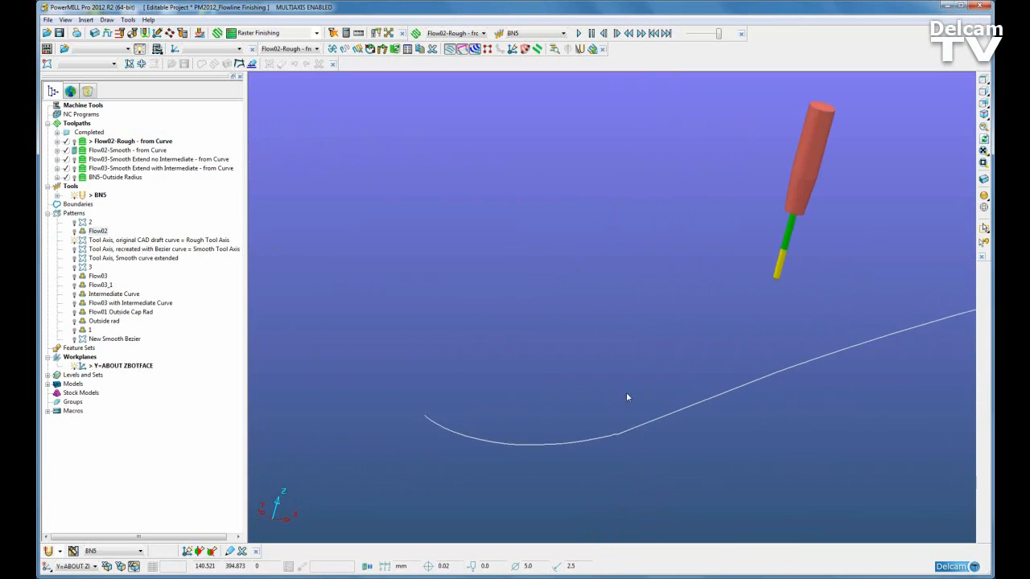
{"action": "scroll", "coordinate": [627, 434], "scroll_direction": "up", "scroll_amount": 4}
{"action": "middle_click_drag", "start_coordinate": [557, 426], "coordinate": [778, 364], "text": "shift"}
{"action": "scroll", "coordinate": [752, 367], "scroll_direction": "down", "scroll_amount": 3}
{"action": "middle_click_drag", "start_coordinate": [605, 388], "coordinate": [653, 391], "text": "shift"}
{"action": "scroll", "coordinate": [652, 392], "scroll_direction": "down", "scroll_amount": 1}
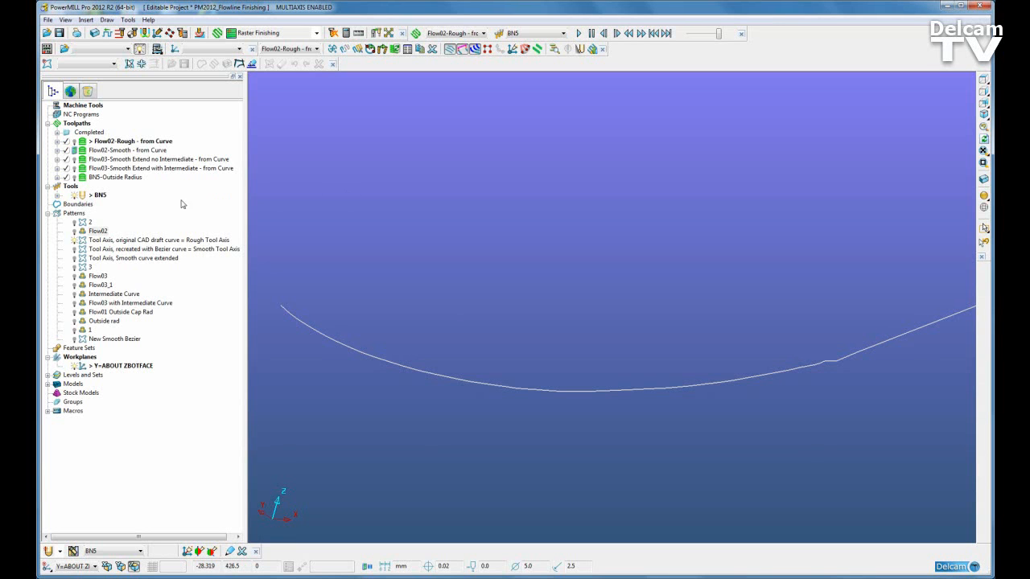
Create an empty pattern and open it in the curve editor with the Bezier curve tool active
{"action": "right_click", "coordinate": [73, 214]}
{"action": "left_click", "coordinate": [104, 256]}
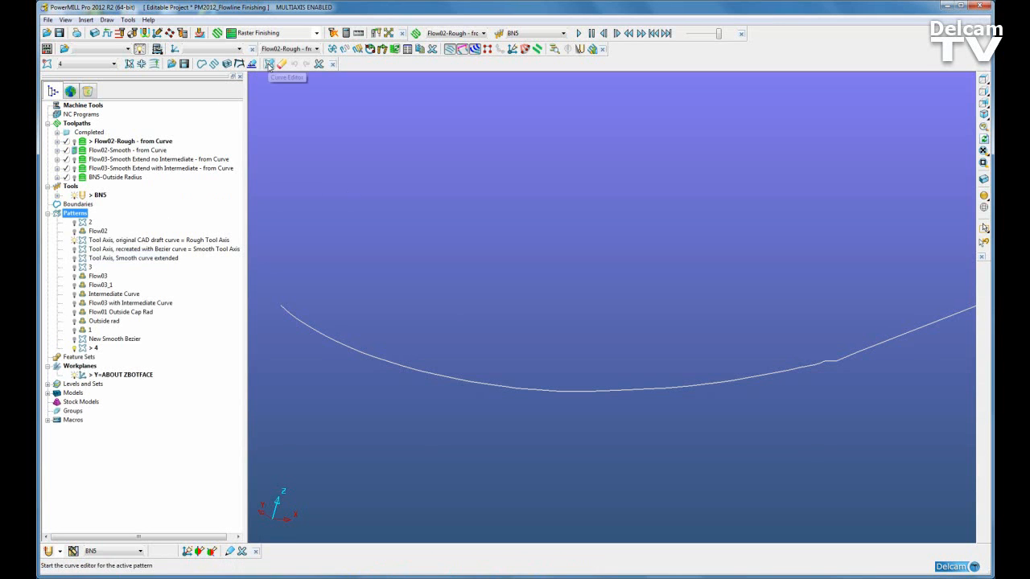
{"action": "left_click", "coordinate": [270, 64]}
{"action": "left_click", "coordinate": [244, 50]}
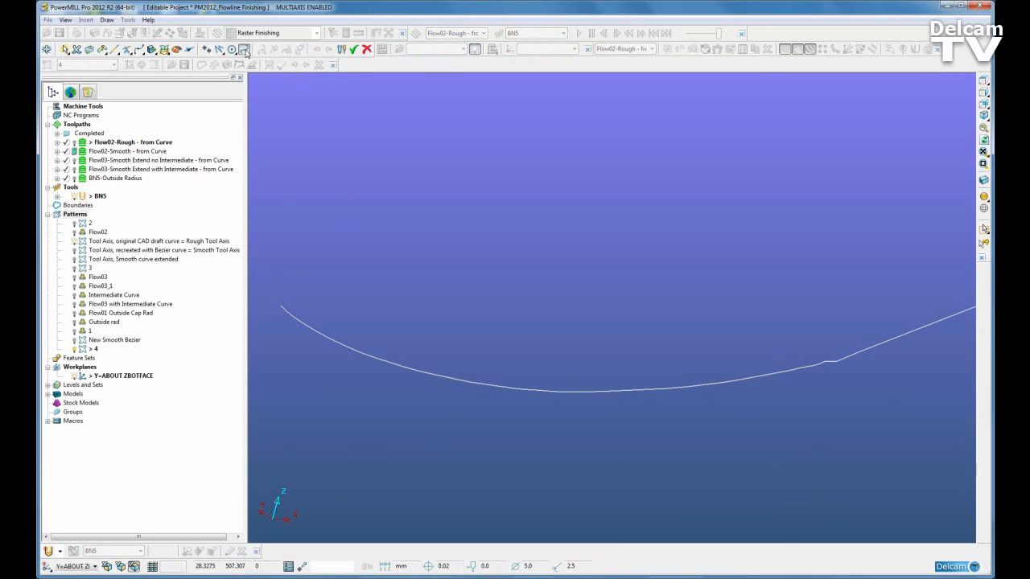
Draw a smooth Bezier curve along the original tool axis curve from end to end, bridging the kink after the arc
{"action": "left_click", "coordinate": [283, 311]}
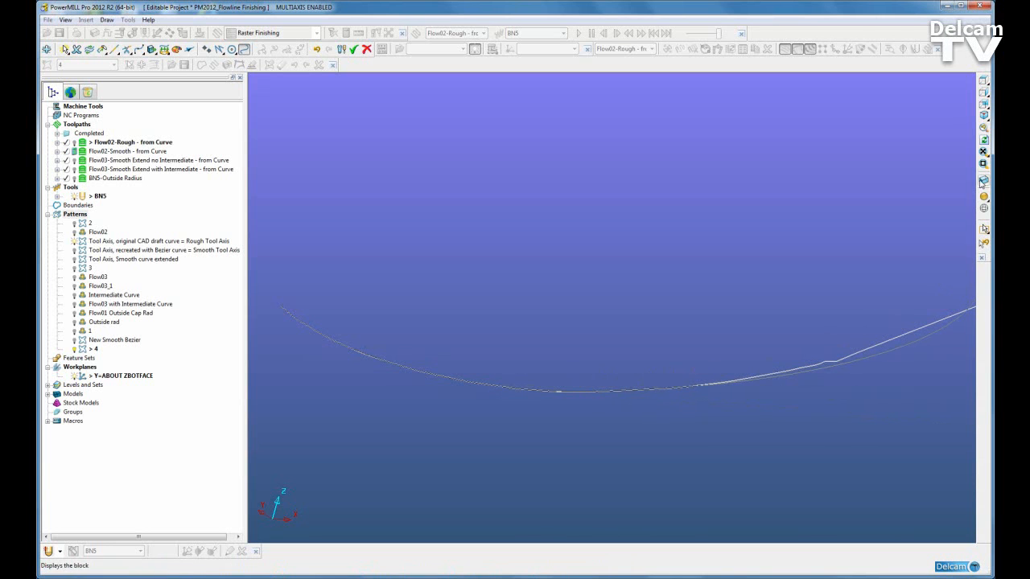
{"action": "left_click", "coordinate": [983, 164]}
{"action": "left_click_drag", "start_coordinate": [944, 304], "coordinate": [622, 456]}
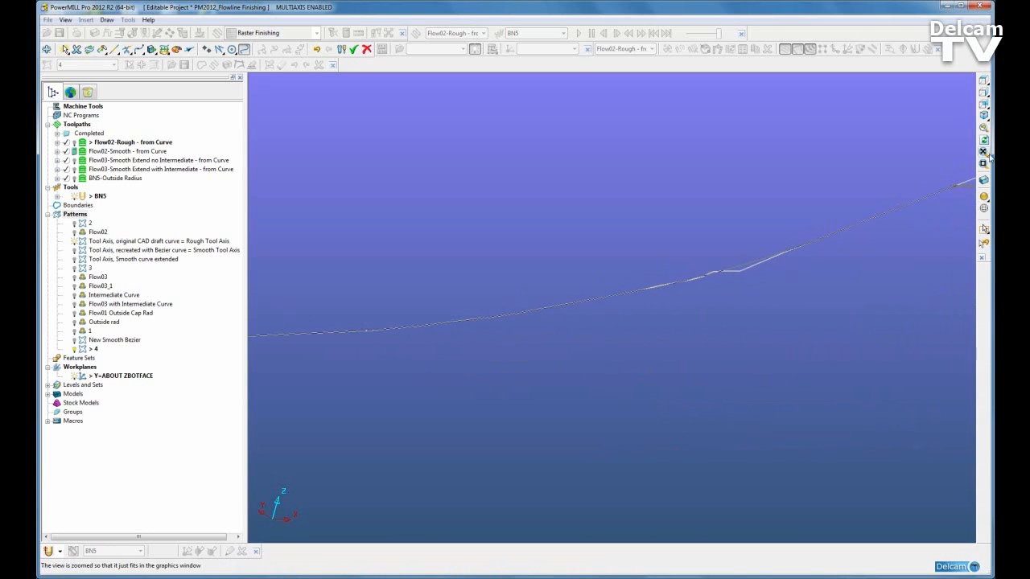
{"action": "left_click", "coordinate": [983, 179]}
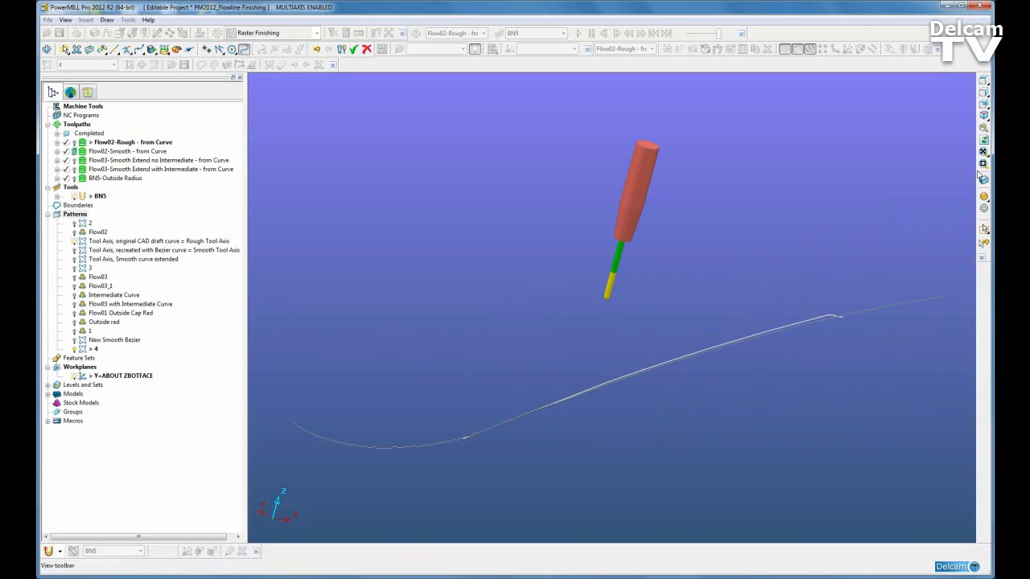
{"action": "left_click_drag", "start_coordinate": [512, 305], "coordinate": [905, 435]}
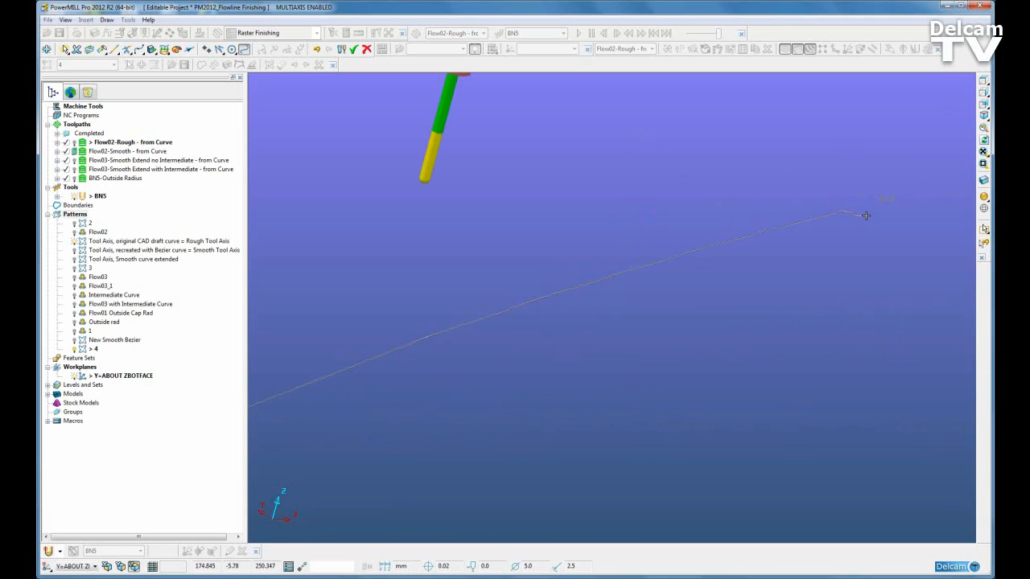
{"action": "left_click", "coordinate": [866, 250]}
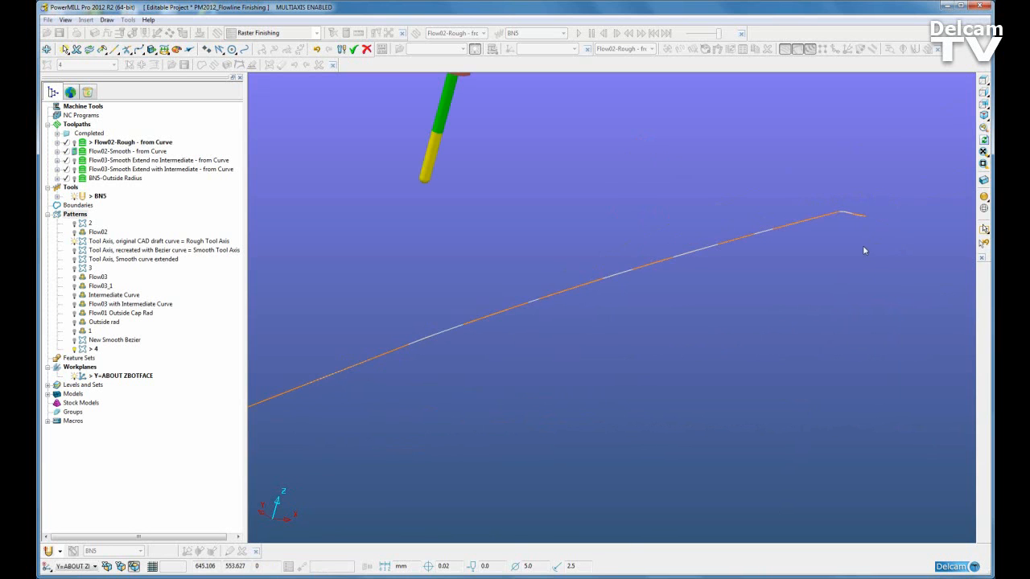
Compare the new Bezier curve with the original curve at the transition, in close-up and in an isometric view
{"action": "left_click", "coordinate": [984, 152]}
{"action": "left_click", "coordinate": [984, 164]}
{"action": "left_click_drag", "start_coordinate": [419, 421], "coordinate": [515, 460]}
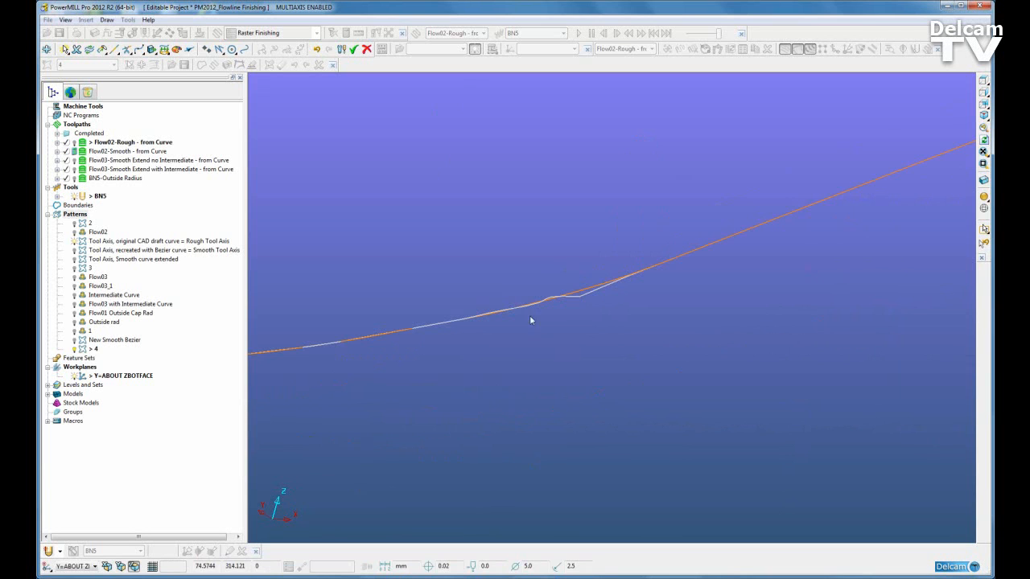
{"action": "middle_click_drag", "start_coordinate": [576, 299], "coordinate": [526, 263]}
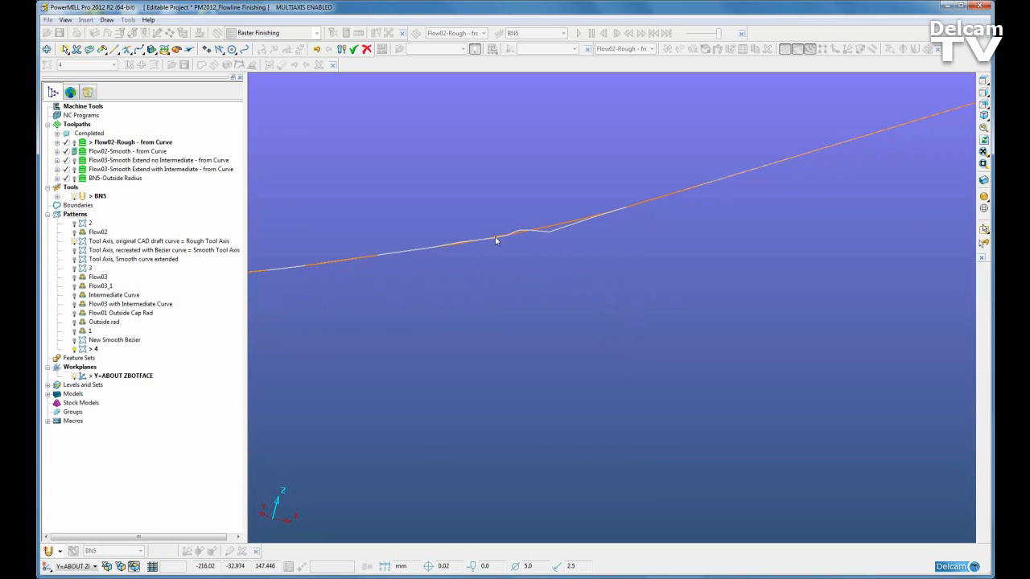
{"action": "left_click", "coordinate": [84, 152]}
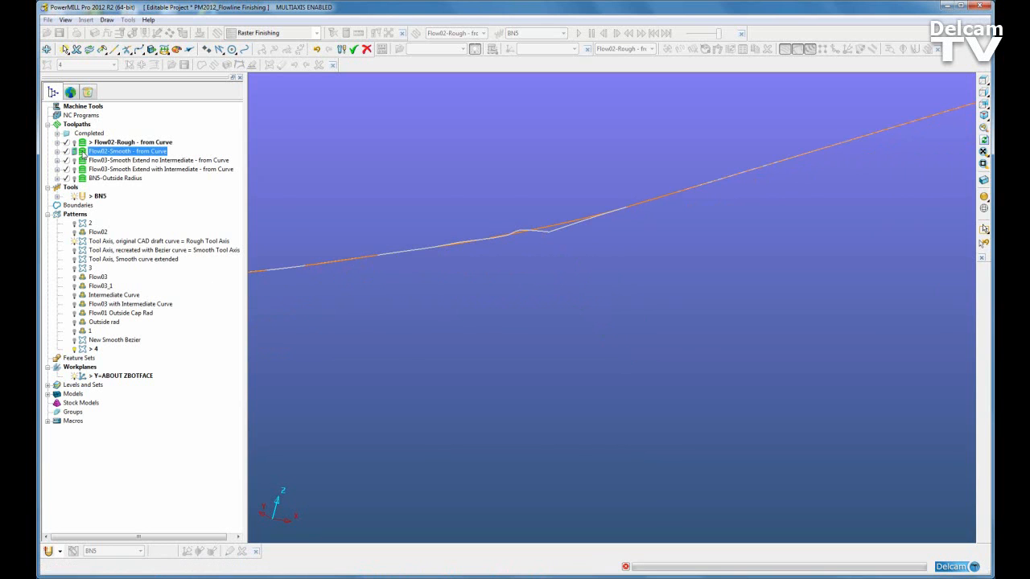
{"action": "left_click", "coordinate": [983, 115]}
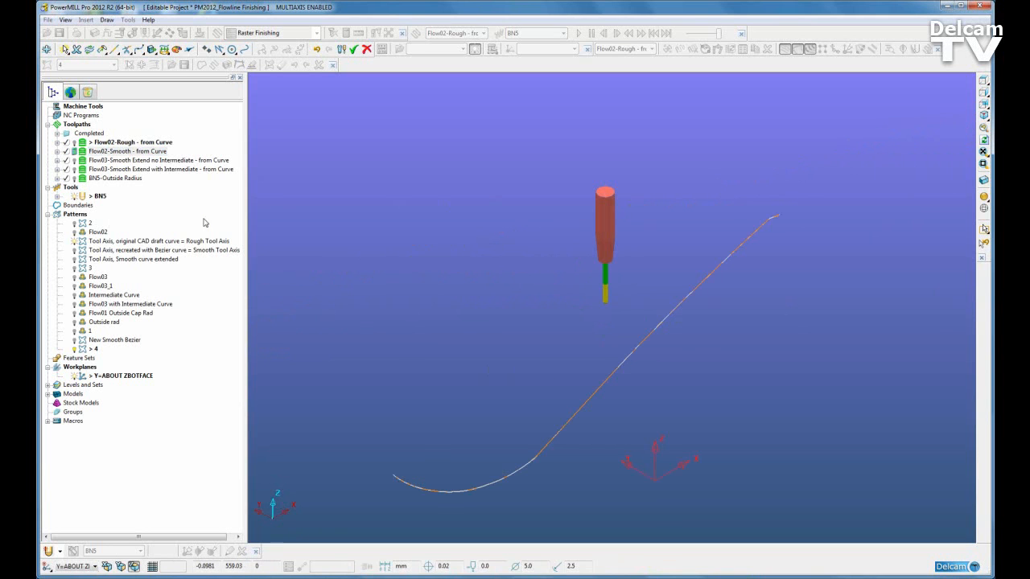
Accept the Bezier curve to finish curve editing, and activate the Flow02-Smooth - from Curve toolpath
{"action": "left_click", "coordinate": [84, 152]}
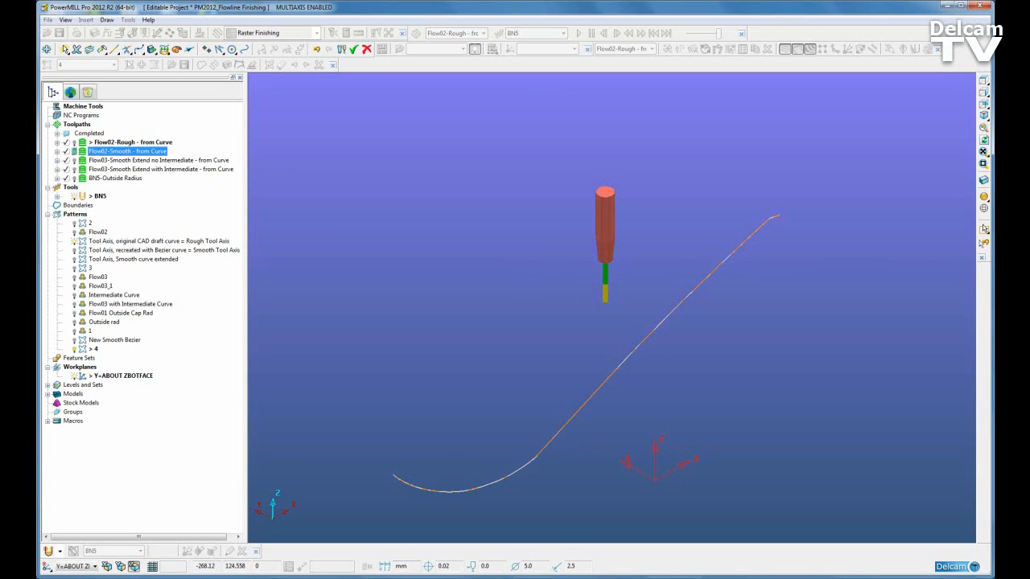
{"action": "left_click", "coordinate": [315, 246]}
{"action": "left_click", "coordinate": [356, 50]}
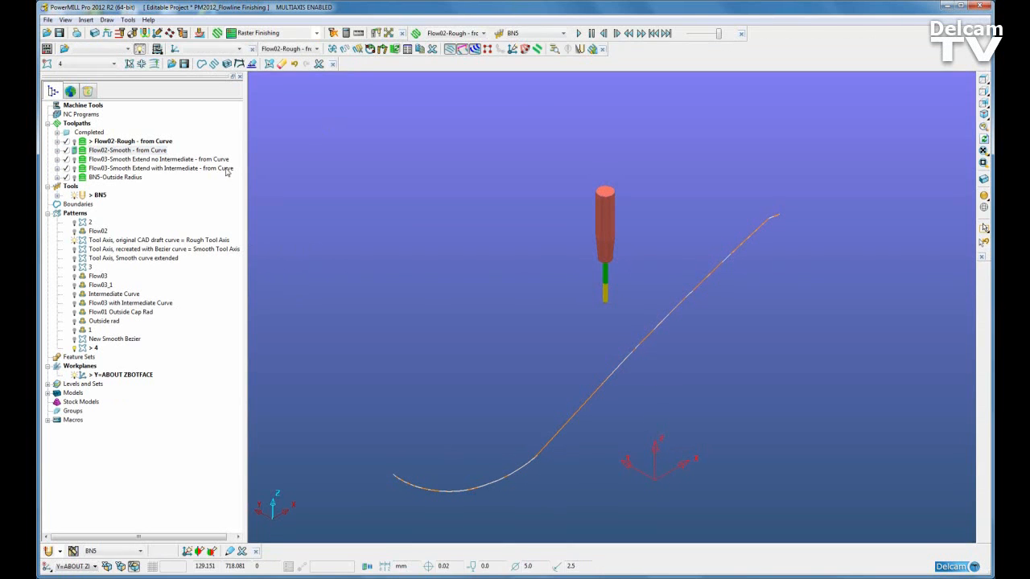
{"action": "right_click", "coordinate": [87, 151]}
{"action": "left_click", "coordinate": [105, 191]}
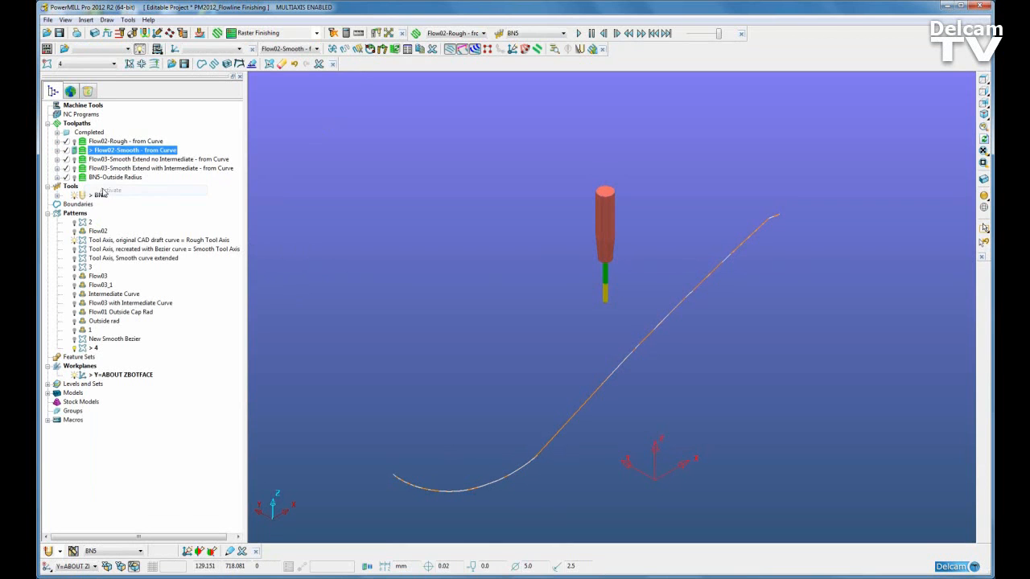
Calculate the Flow02-Smooth toolpath with its tool axis set to From curve and New Smooth Bezier as the reference pattern
{"action": "right_click", "coordinate": [86, 155]}
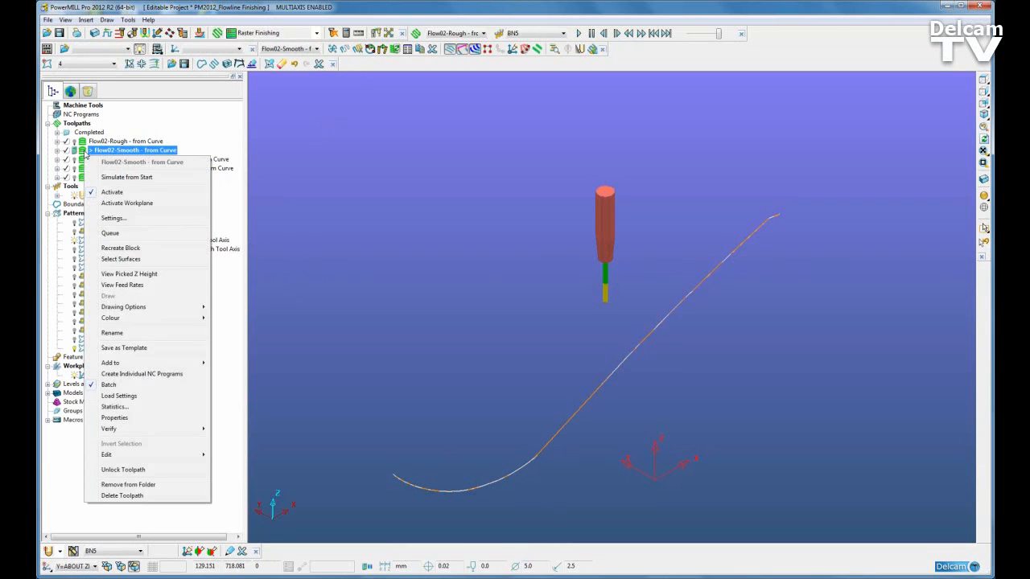
{"action": "left_click", "coordinate": [121, 219]}
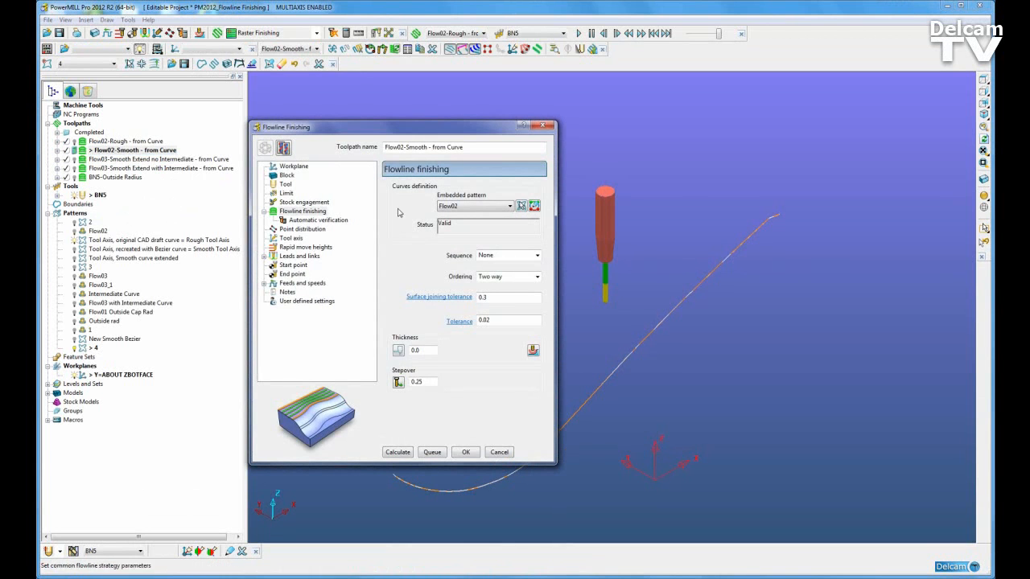
{"action": "left_click", "coordinate": [292, 238]}
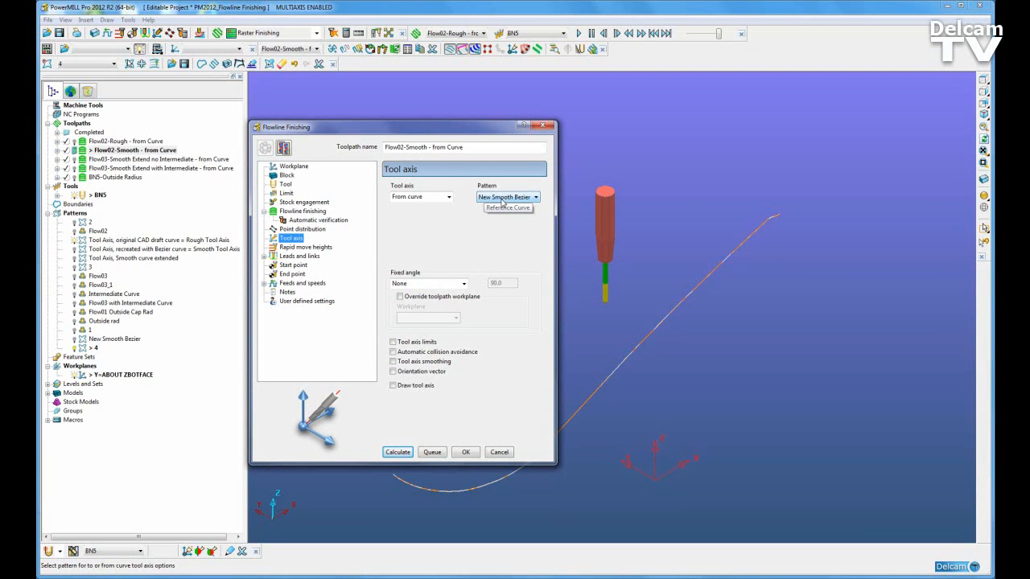
{"action": "left_click", "coordinate": [535, 198]}
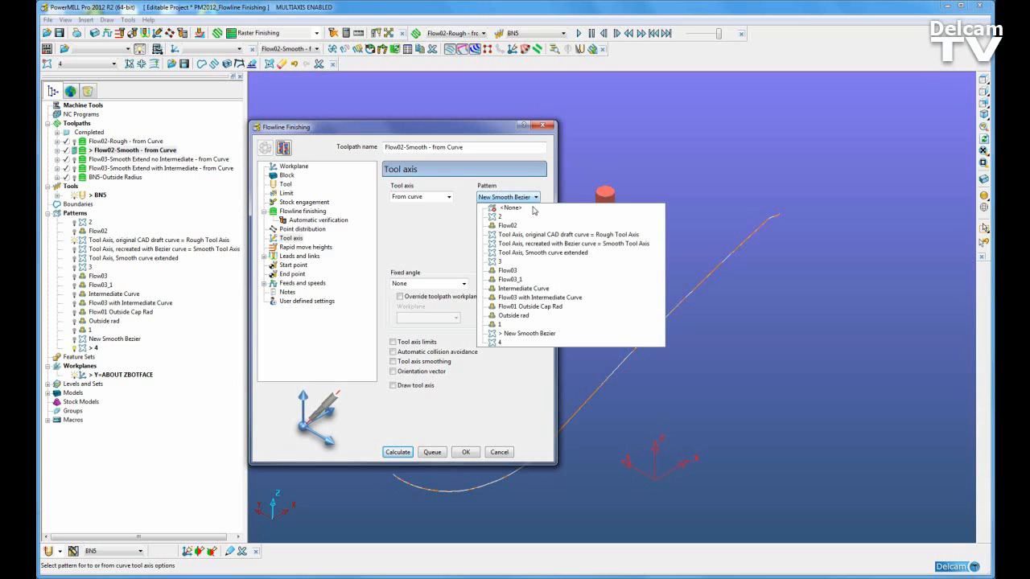
{"action": "left_click", "coordinate": [474, 216]}
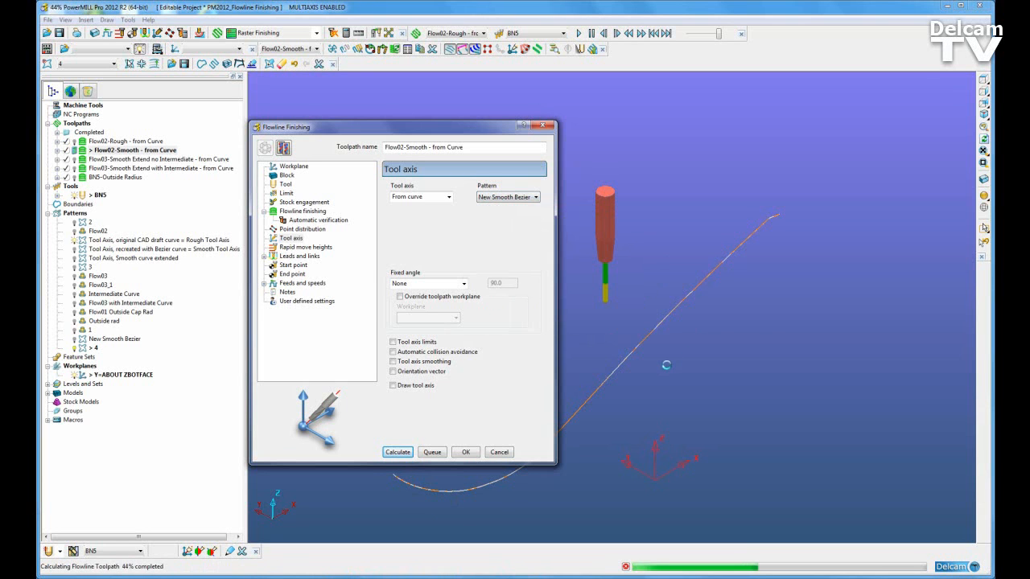
Display the shaded model, bring the calculated toolpath on the curved rim into close view, and close the Flowline Finishing settings
{"action": "left_click", "coordinate": [984, 195]}
{"action": "middle_click_drag", "start_coordinate": [682, 362], "coordinate": [922, 198], "text": "shift"}
{"action": "scroll", "coordinate": [740, 352], "scroll_direction": "up", "scroll_amount": 7}
{"action": "middle_click_drag", "start_coordinate": [839, 314], "coordinate": [690, 305], "text": "shift"}
{"action": "scroll", "coordinate": [874, 251], "scroll_direction": "down", "scroll_amount": 4}
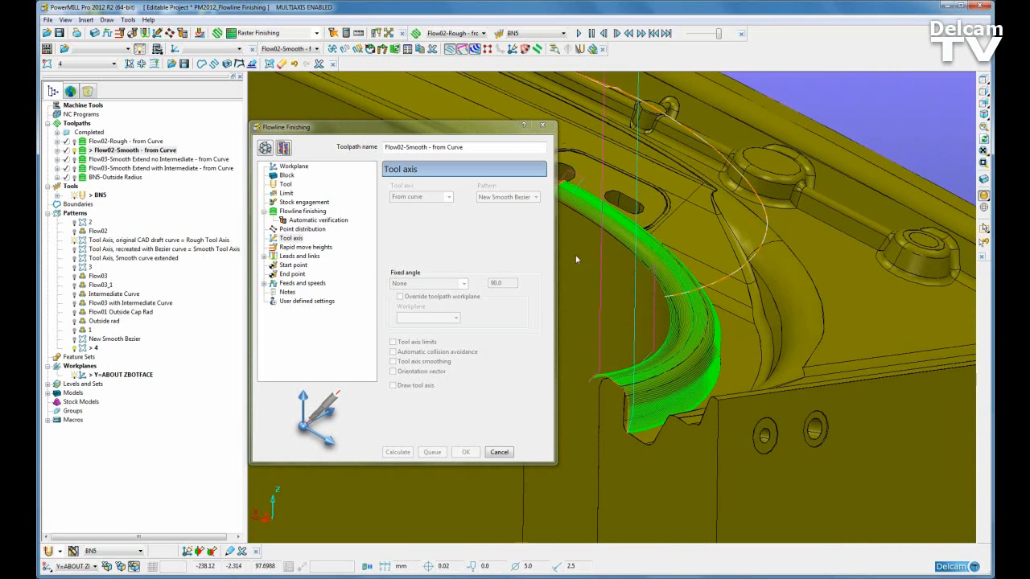
{"action": "left_click", "coordinate": [499, 452]}
Simulate the Flow02-Smooth toolpath from its start to watch the tool axis motion around the curve, and pause the playback
{"action": "right_click", "coordinate": [89, 153]}
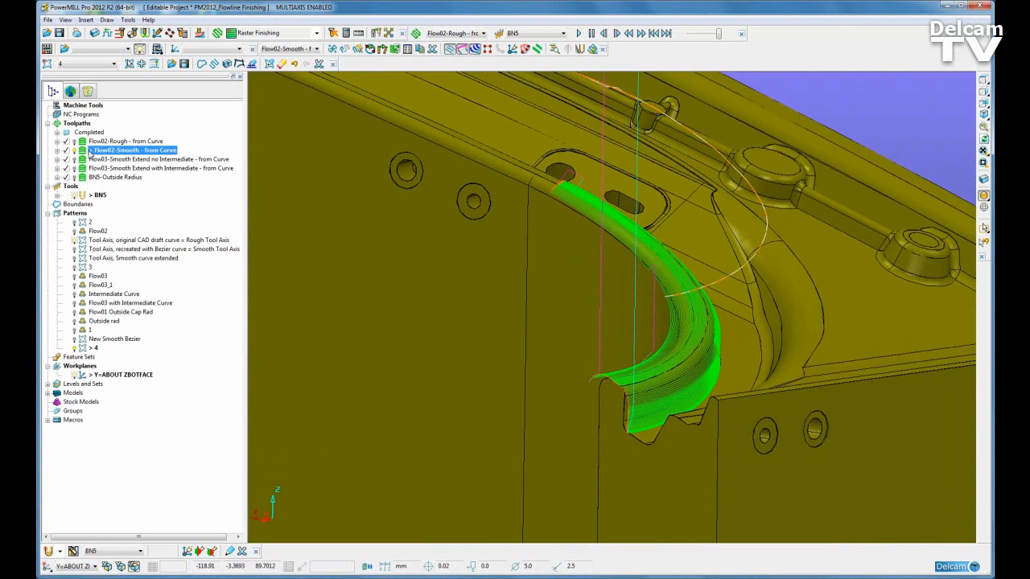
{"action": "left_click", "coordinate": [129, 176]}
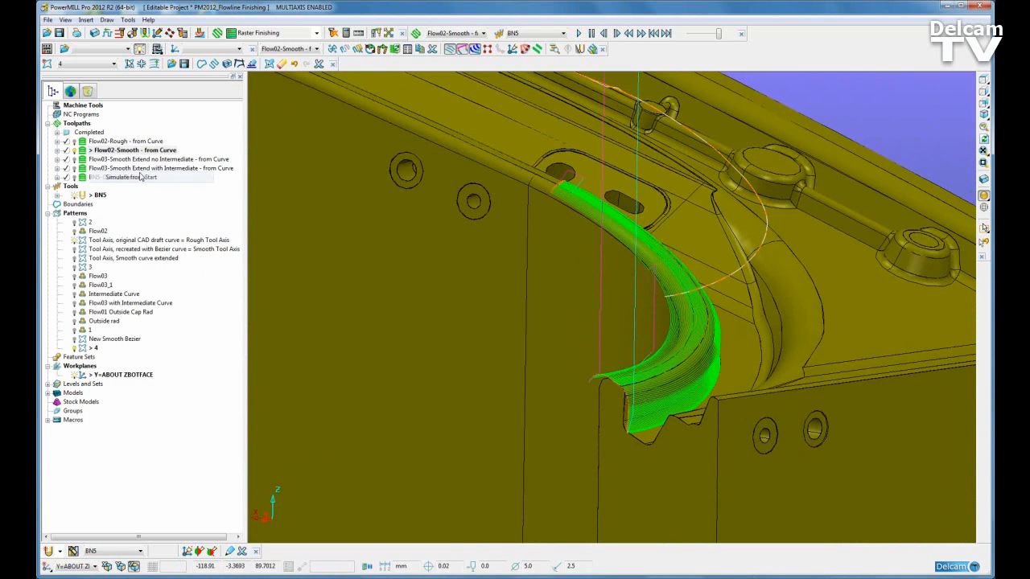
{"action": "left_click", "coordinate": [579, 33]}
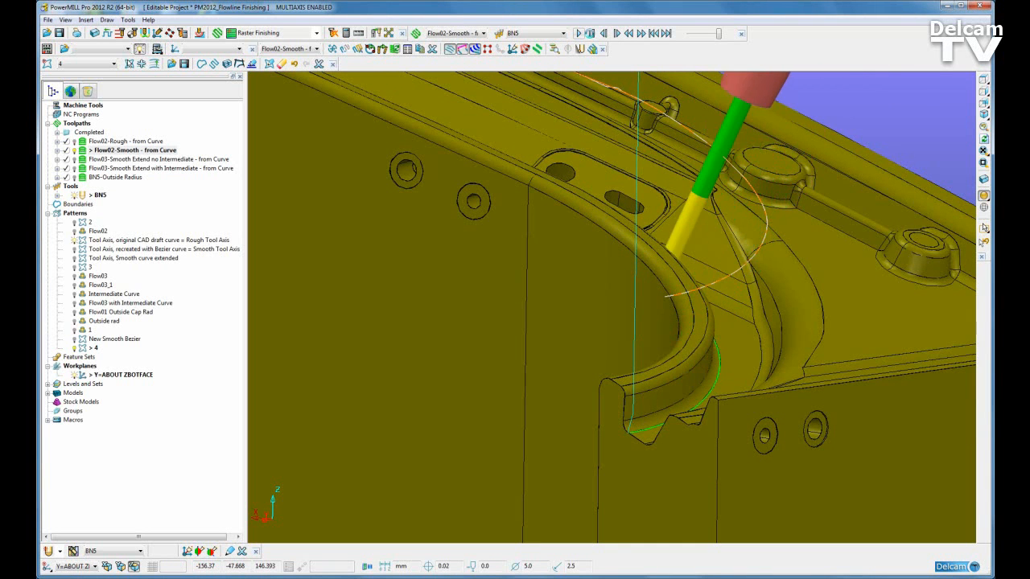
{"action": "left_click", "coordinate": [592, 34]}
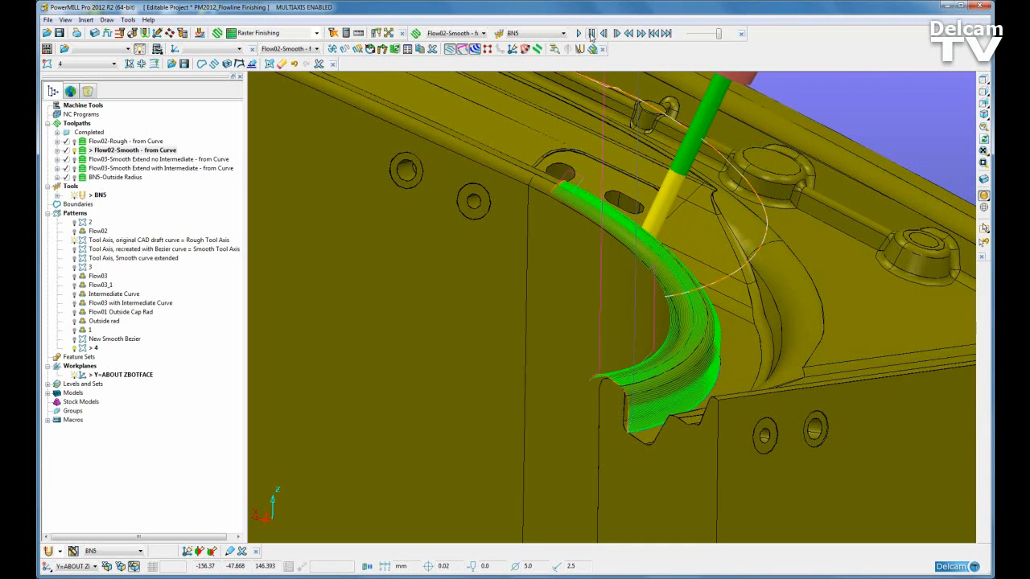